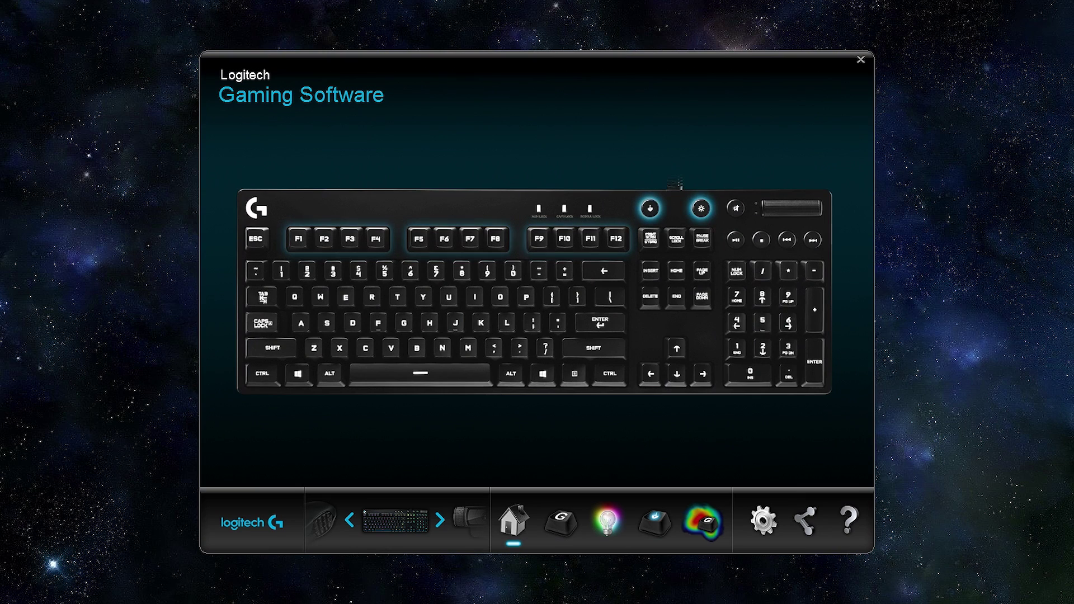
Open the key customization view and scan the system for new game profiles
{"action": "left_click", "coordinate": [451, 250]}
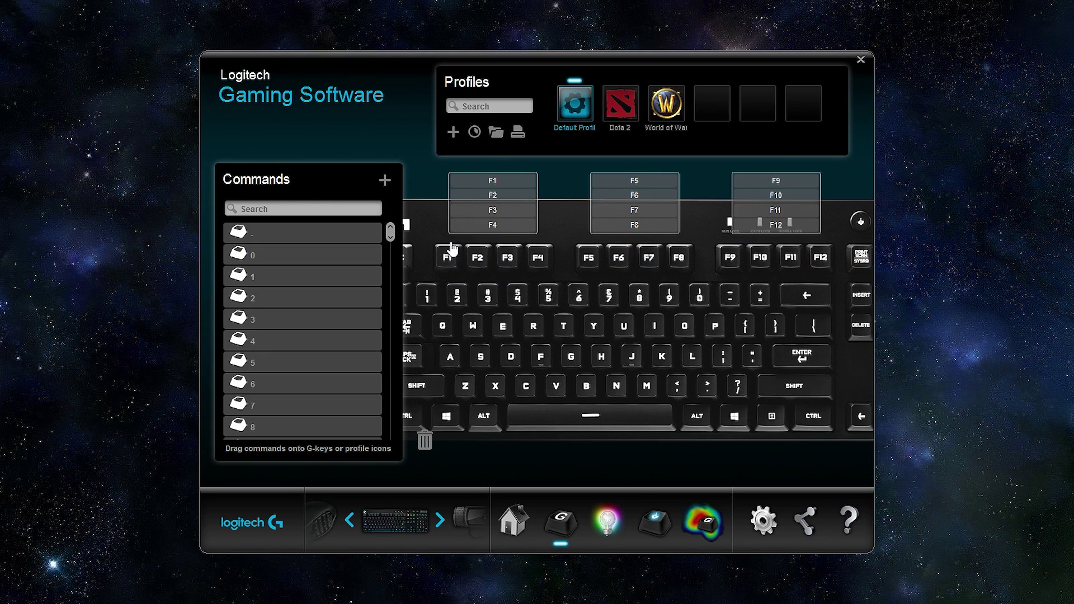
{"action": "left_click", "coordinate": [513, 520]}
{"action": "left_click", "coordinate": [560, 522]}
{"action": "left_click", "coordinate": [475, 134]}
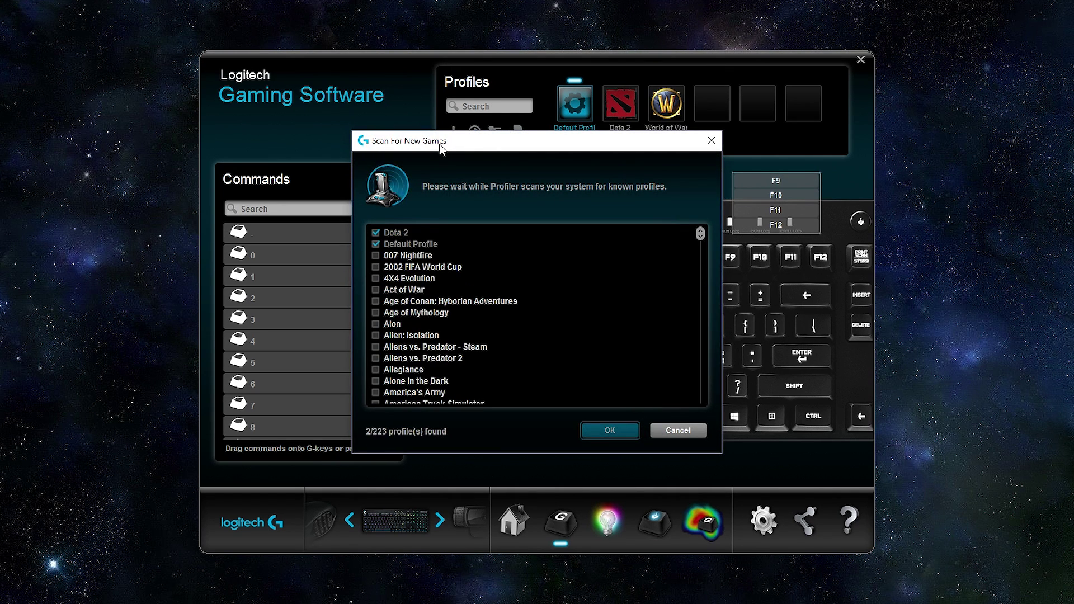
{"action": "key", "text": "Return"}
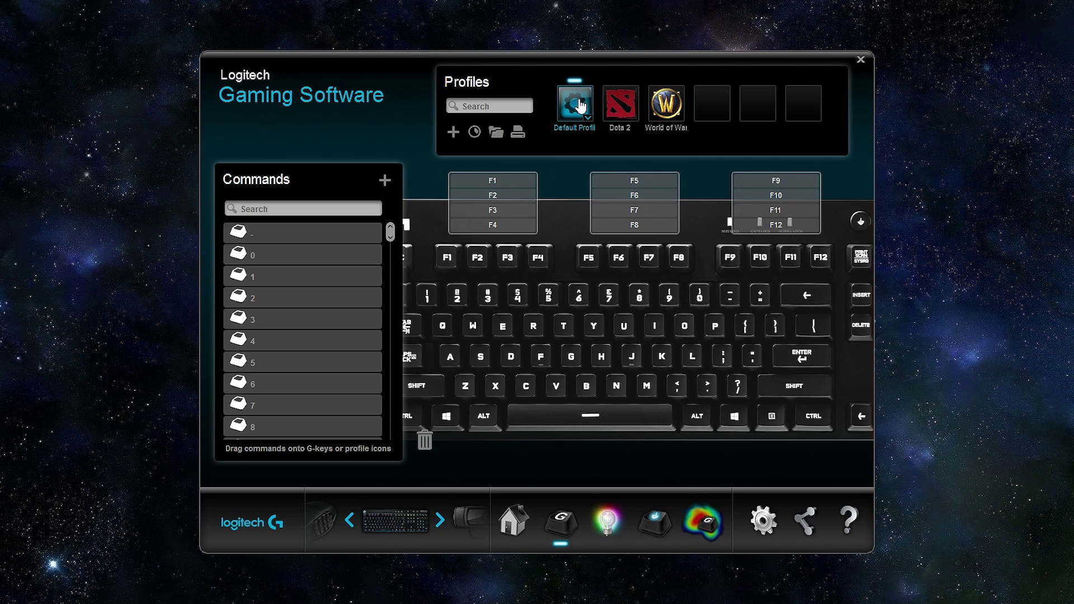
Browse the Dota 2 and World of Warcraft profiles, then open F1's command editor
{"action": "left_click", "coordinate": [624, 109]}
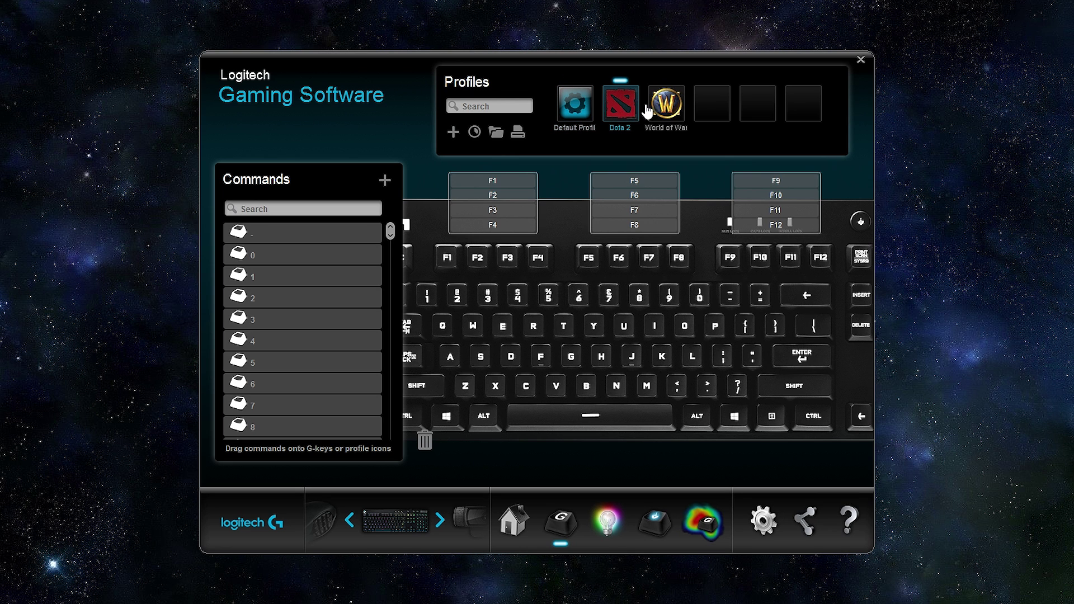
{"action": "left_click", "coordinate": [664, 104]}
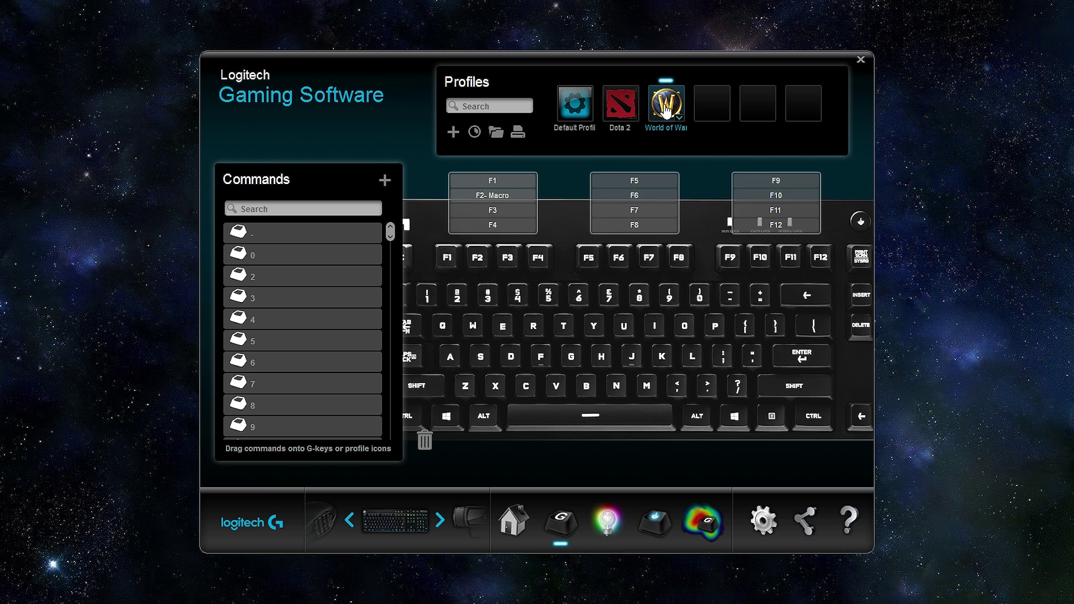
{"action": "double_click", "coordinate": [489, 186]}
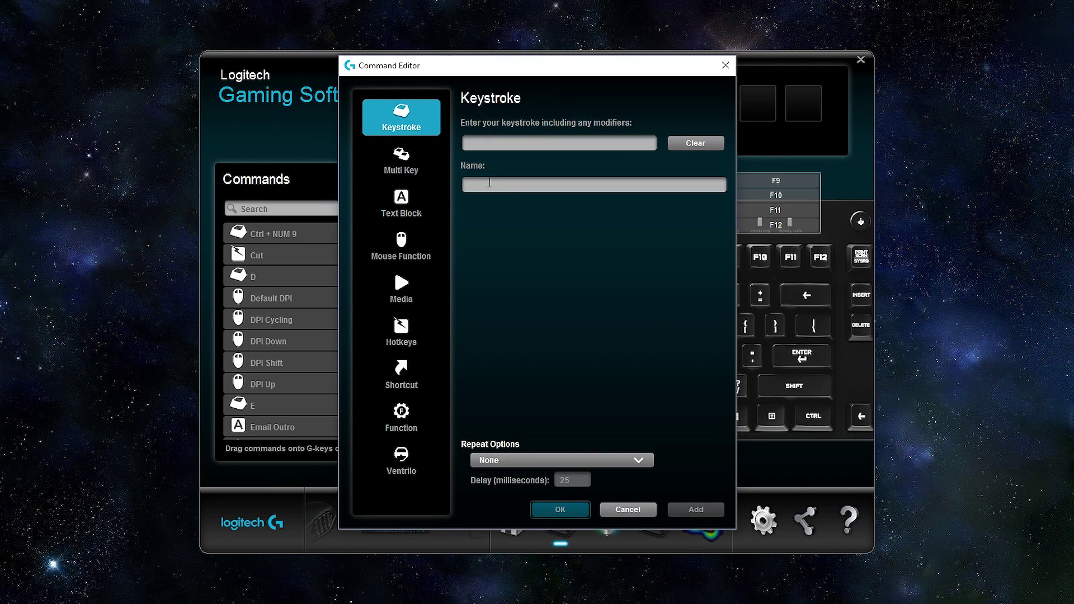
Assign F1 a new Multi Key command named 'F1- Macro'
{"action": "key", "text": "Escape"}
{"action": "right_click", "coordinate": [455, 267]}
{"action": "left_click", "coordinate": [469, 273]}
{"action": "left_click", "coordinate": [433, 158]}
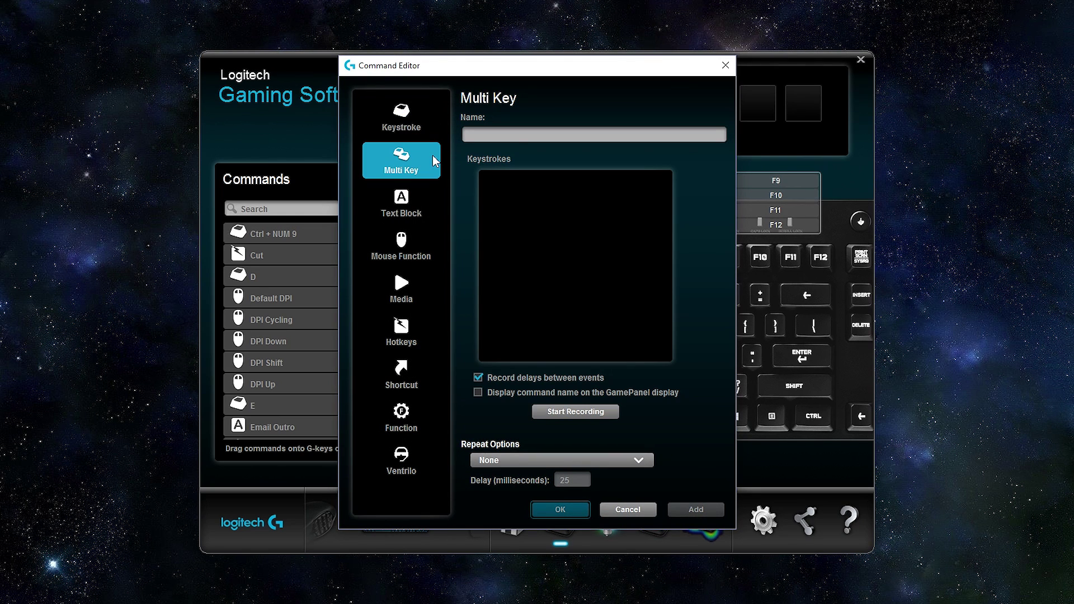
{"action": "left_click", "coordinate": [519, 140]}
{"action": "type", "text": "F1- Macro"}
Record 'qwerty' as the macro's keystrokes, save it, and test it in a text editor
{"action": "left_click", "coordinate": [576, 412]}
{"action": "type", "text": "qwerty"}
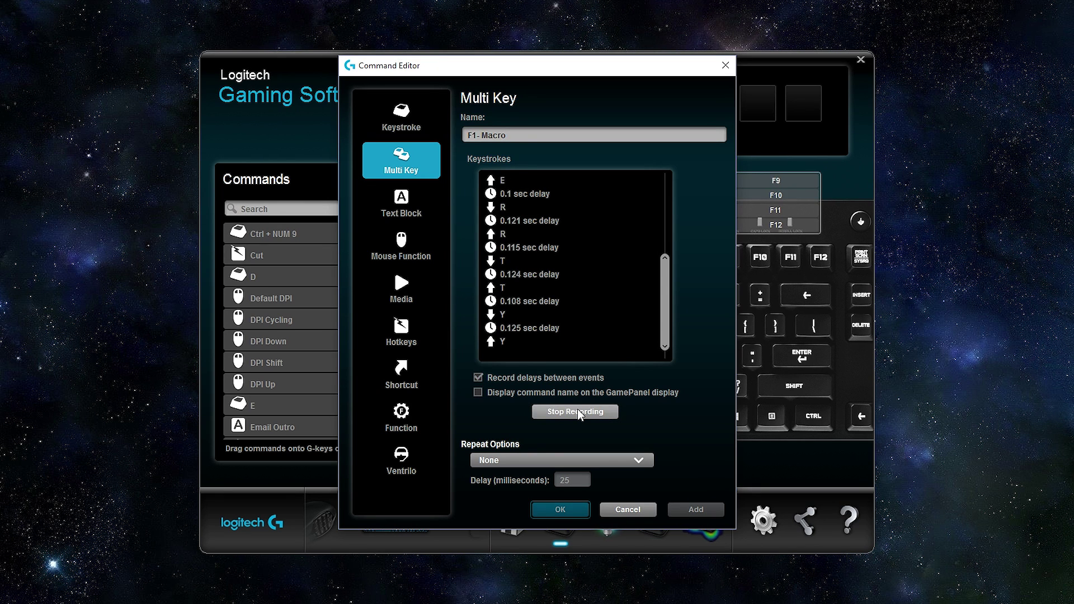
{"action": "left_click", "coordinate": [578, 412]}
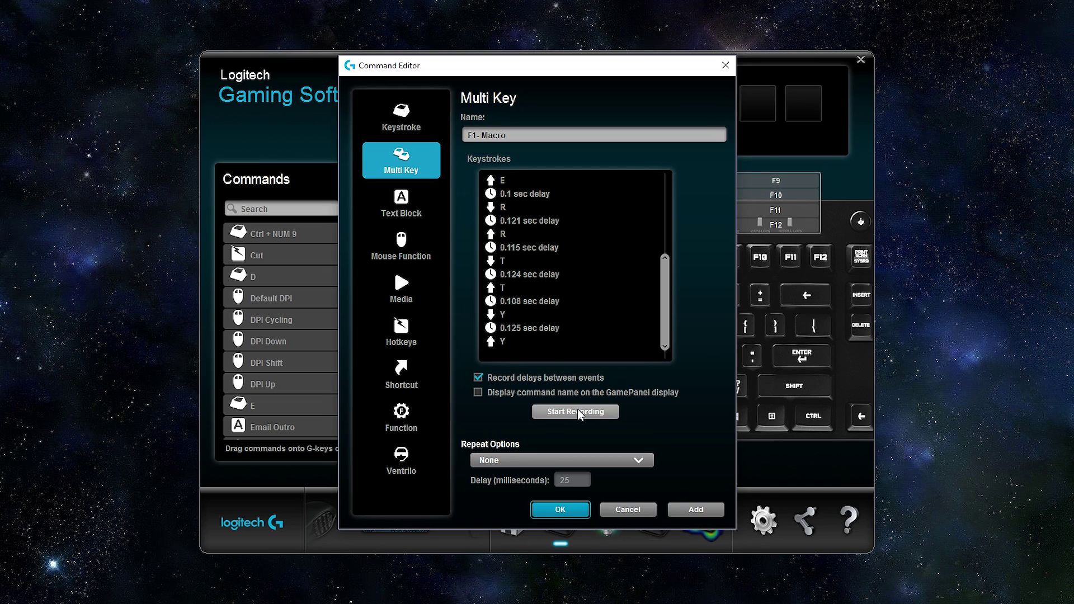
{"action": "left_click", "coordinate": [647, 462]}
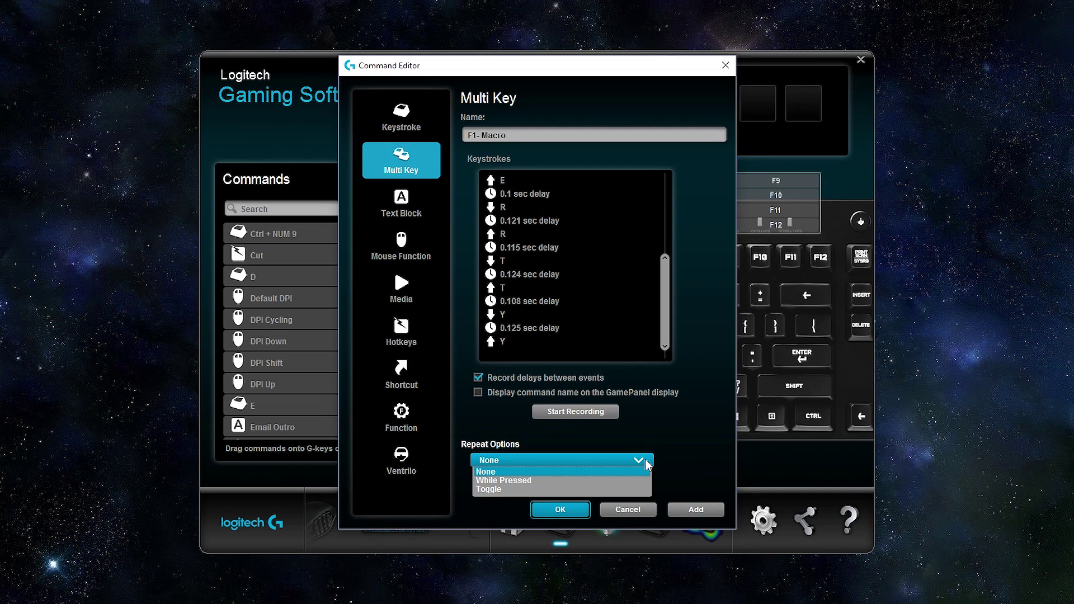
{"action": "left_click", "coordinate": [560, 509]}
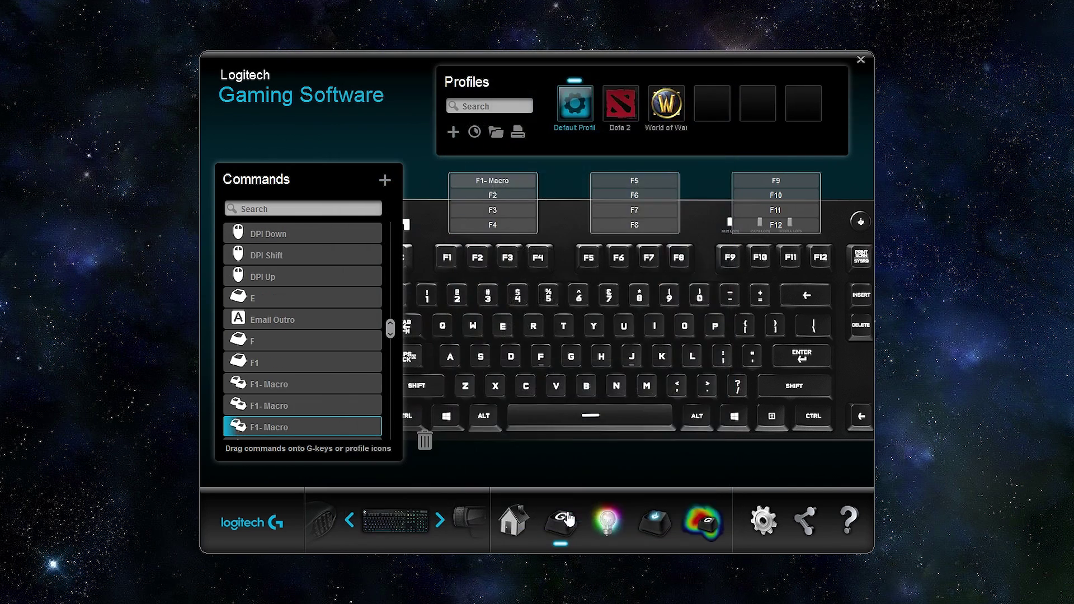
{"action": "key", "text": "alt+Tab"}
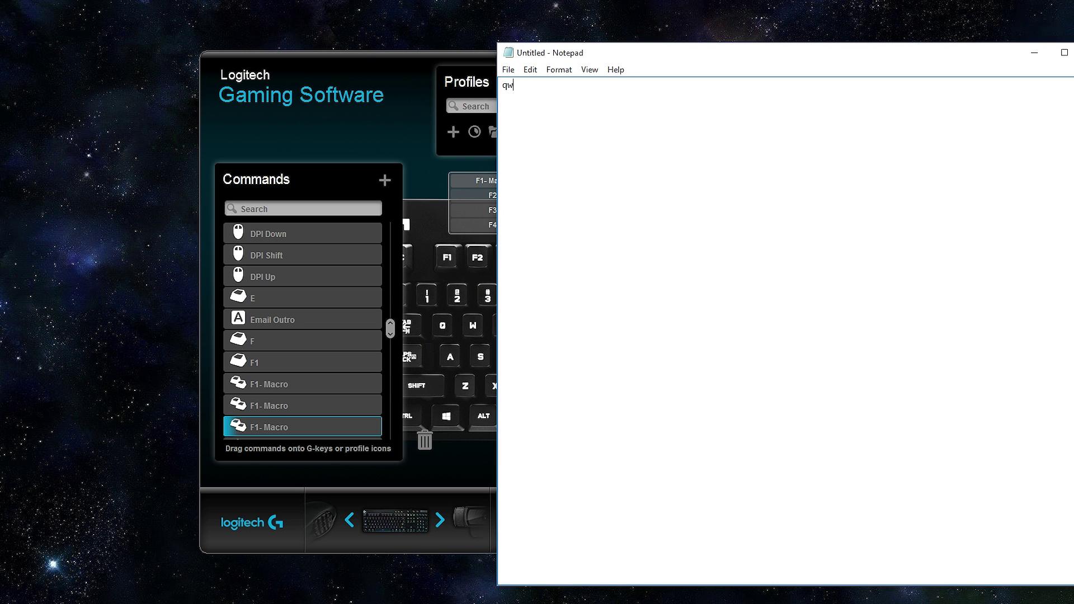
{"action": "type", "text": "ertyu"}
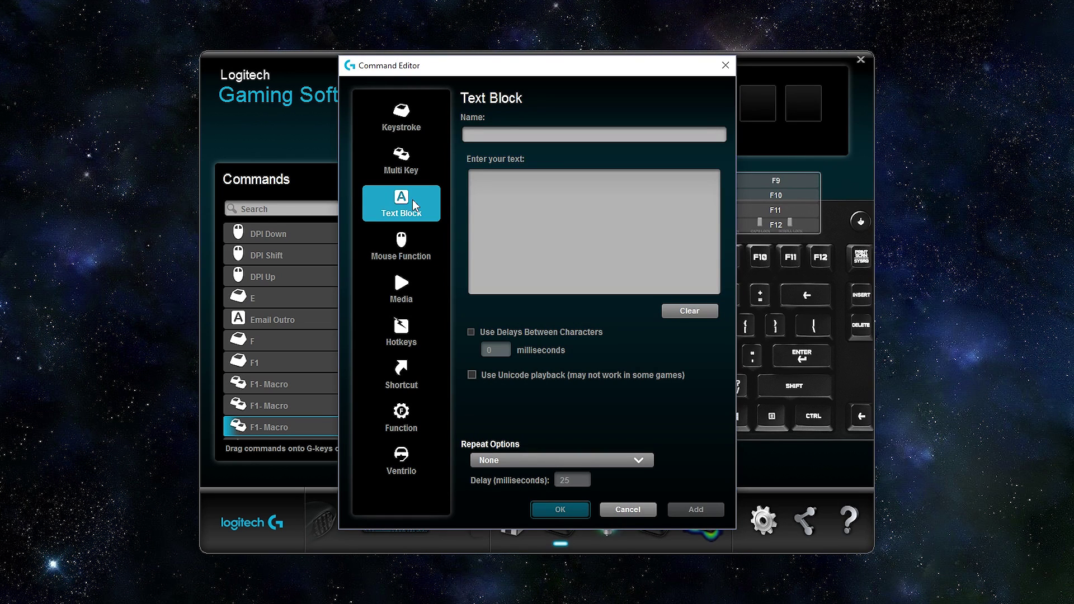
Browse the Command Editor's text block, mouse, media, hotkey, shortcut, system and Ventrilo categories, then cancel
{"action": "left_click", "coordinate": [575, 223]}
{"action": "type", "text": "Thank you for "}
{"action": "type", "text": "the sup"}
{"action": "left_click", "coordinate": [423, 249]}
{"action": "left_click", "coordinate": [423, 294]}
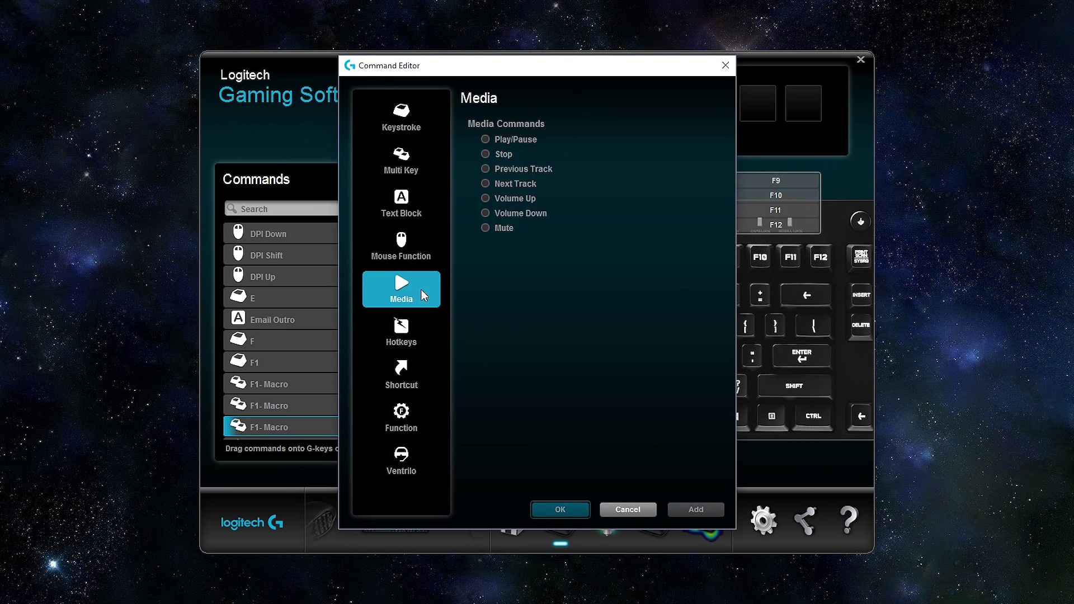
{"action": "left_click", "coordinate": [424, 336]}
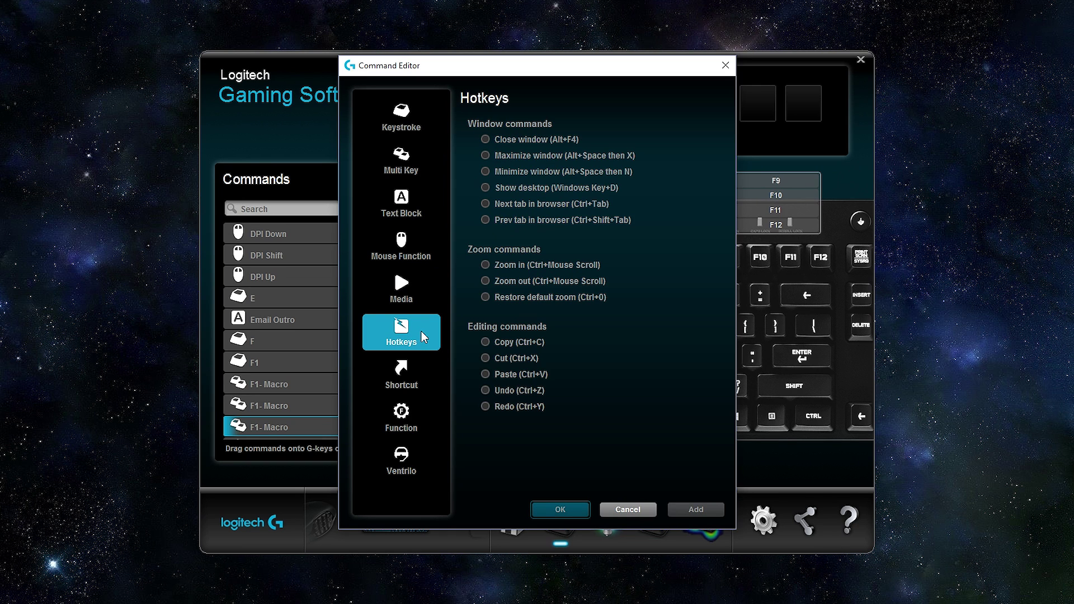
{"action": "left_click", "coordinate": [428, 367]}
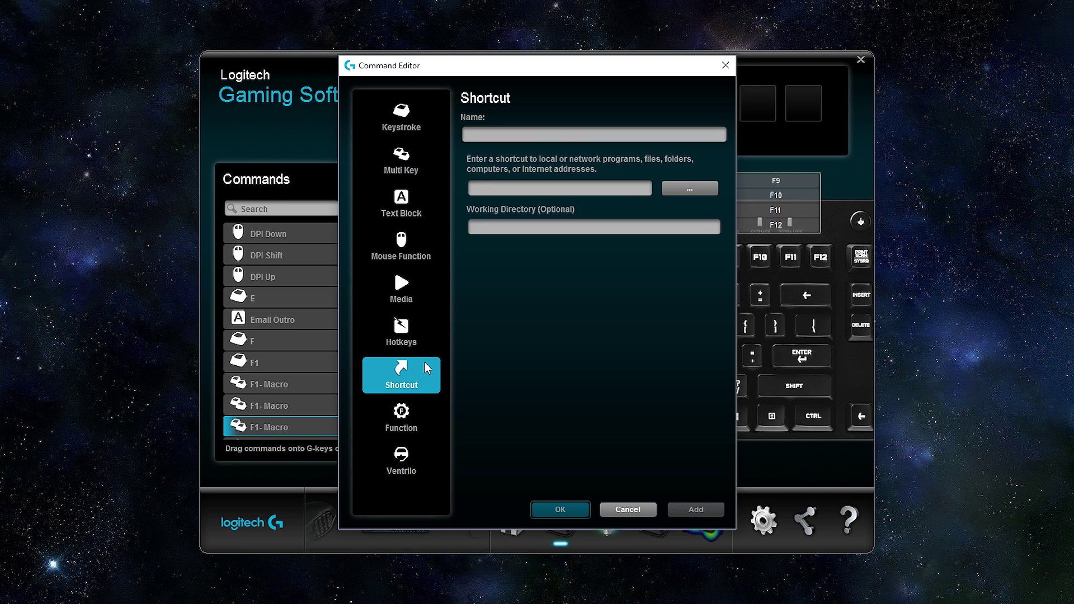
{"action": "left_click", "coordinate": [424, 415]}
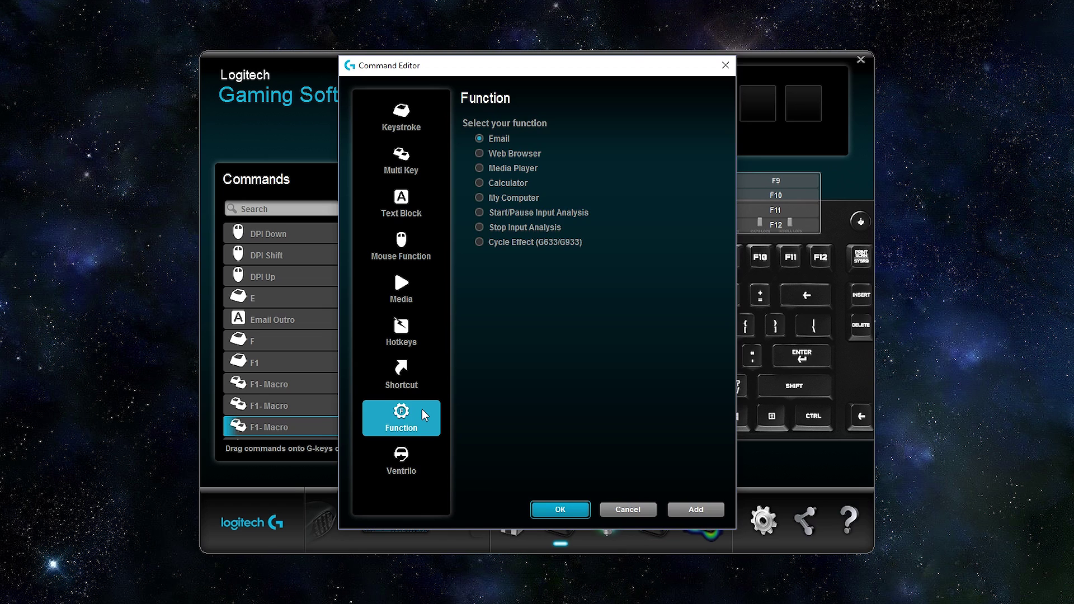
{"action": "left_click", "coordinate": [423, 460]}
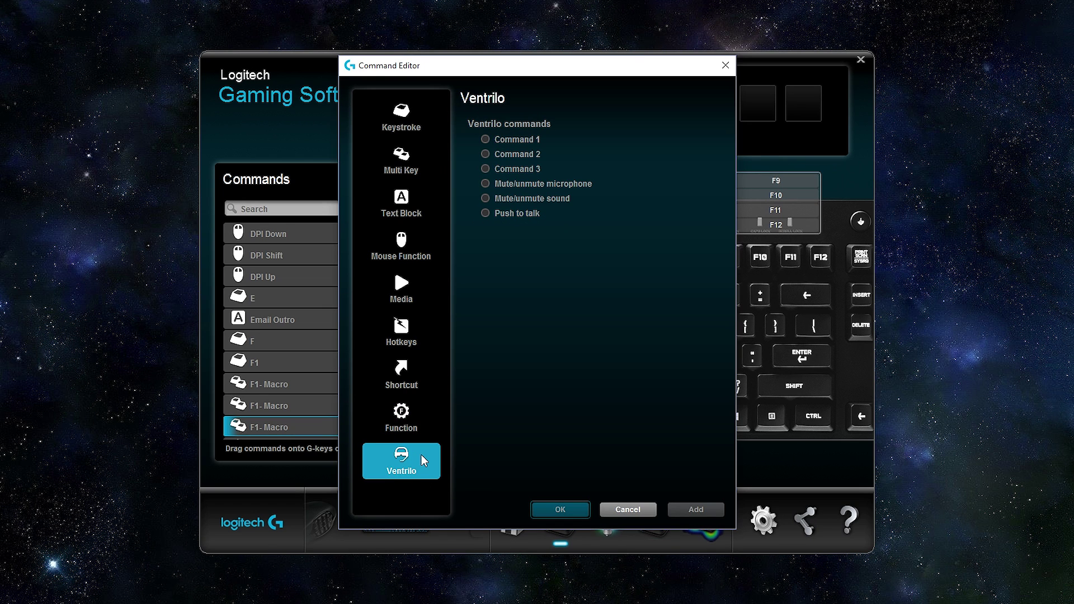
{"action": "key", "text": "Escape"}
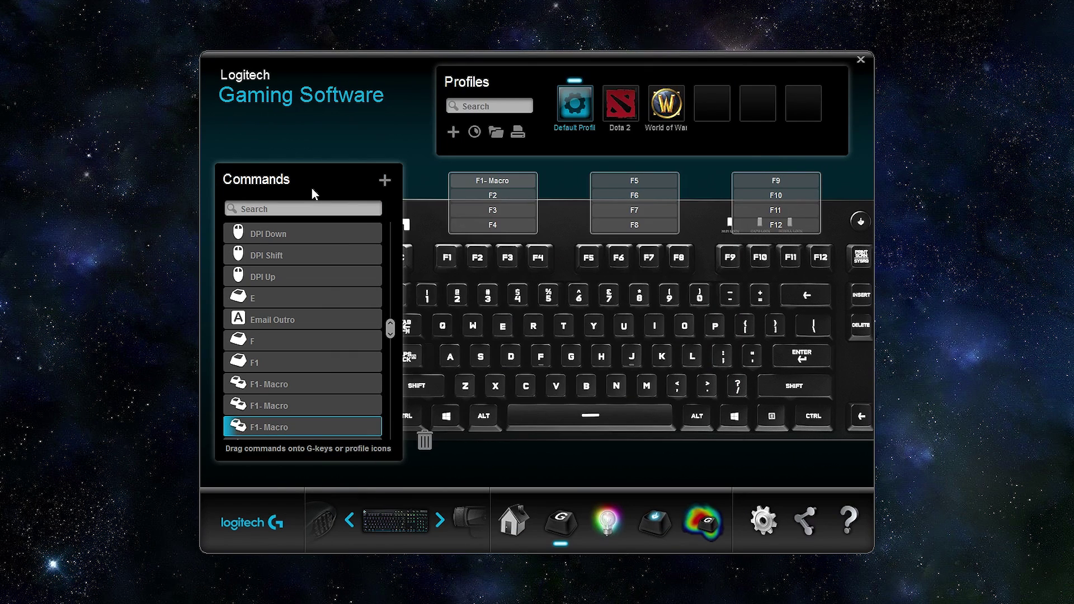
Drag DPI Down onto F1 and review the command in its editor
{"action": "left_click_drag", "start_coordinate": [293, 235], "coordinate": [448, 257]}
{"action": "right_click", "coordinate": [377, 238]}
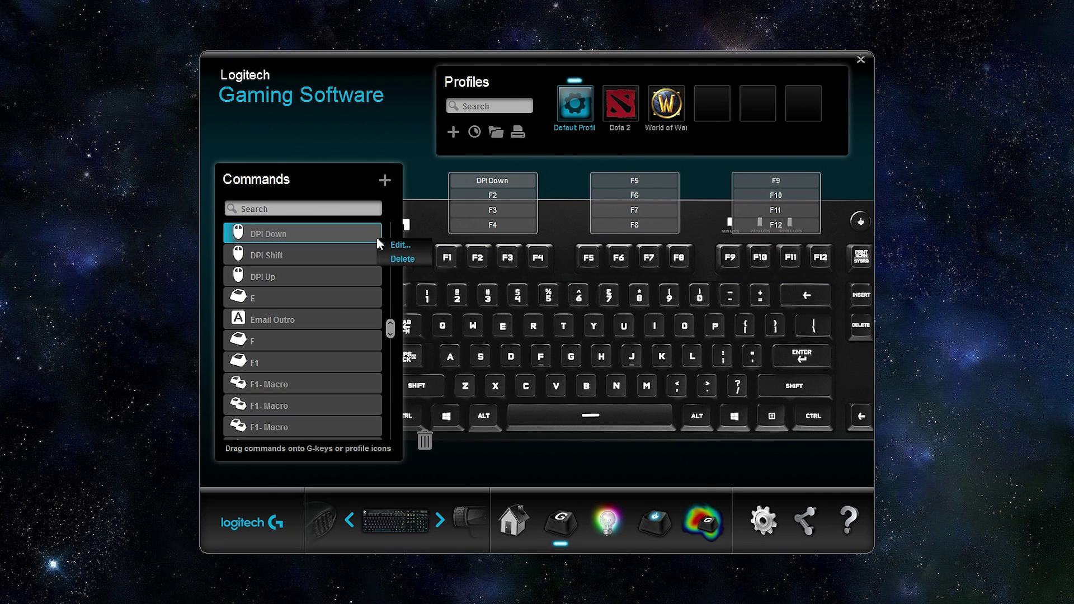
{"action": "left_click", "coordinate": [397, 244]}
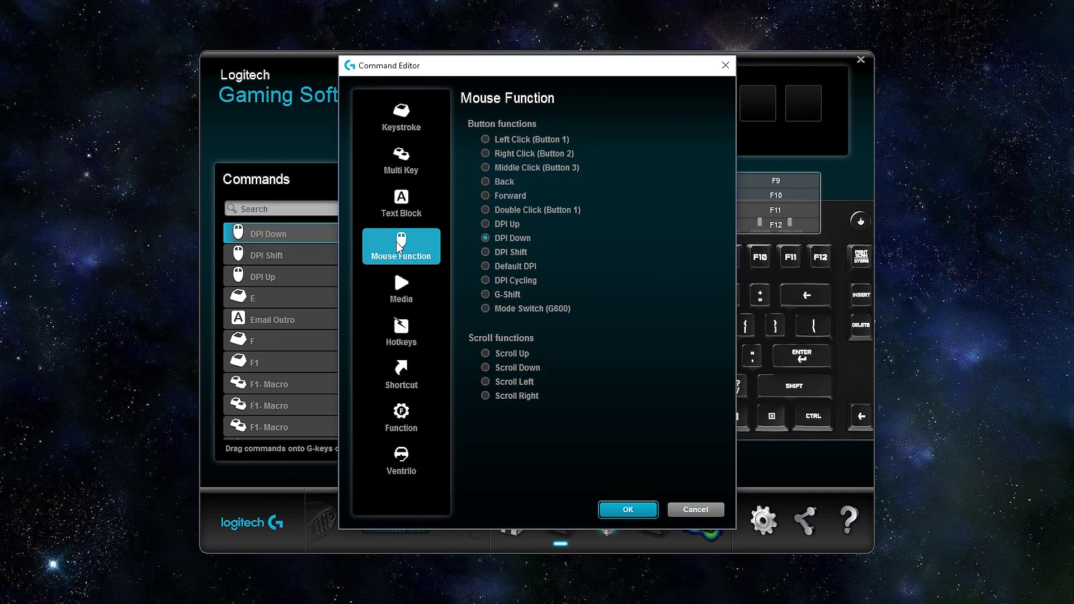
{"action": "key", "text": "Escape"}
{"action": "left_click", "coordinate": [589, 117]}
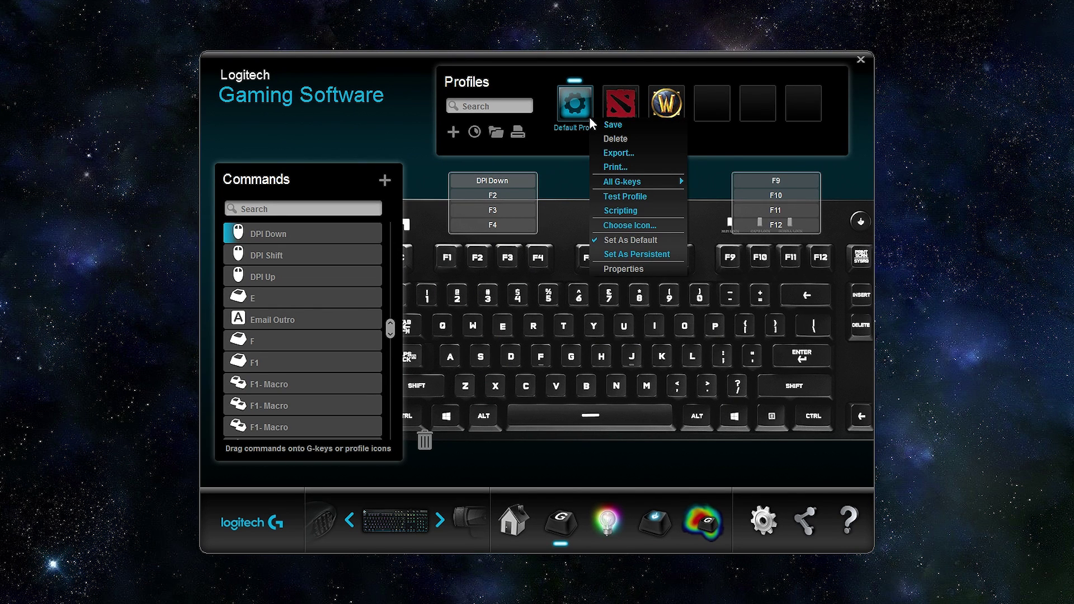
Switch lighting to Freestyle mode and mix a custom brown paint colour
{"action": "left_click", "coordinate": [607, 525]}
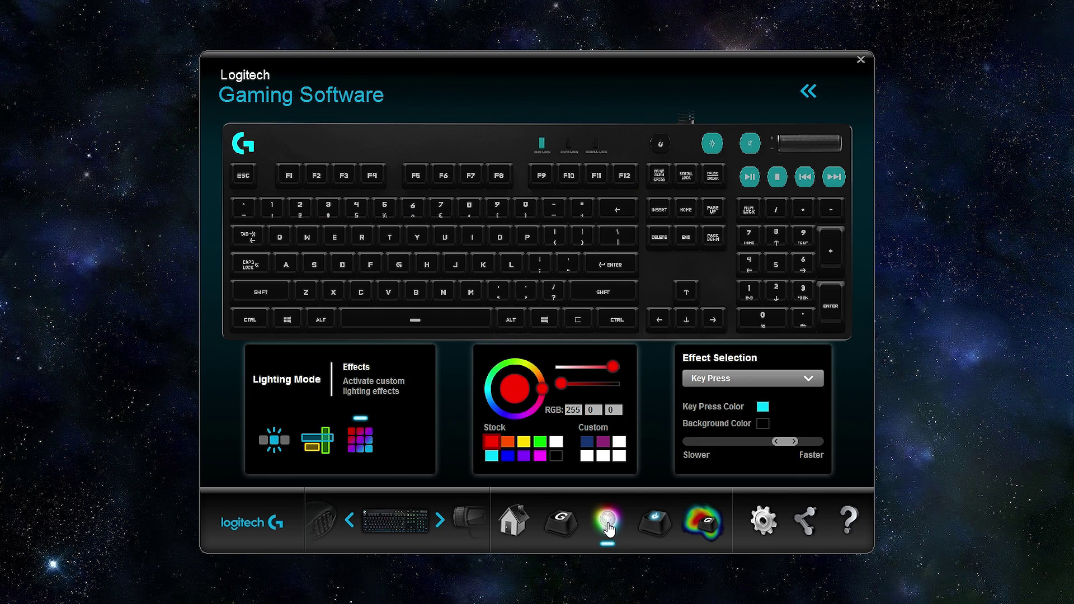
{"action": "left_click", "coordinate": [273, 441]}
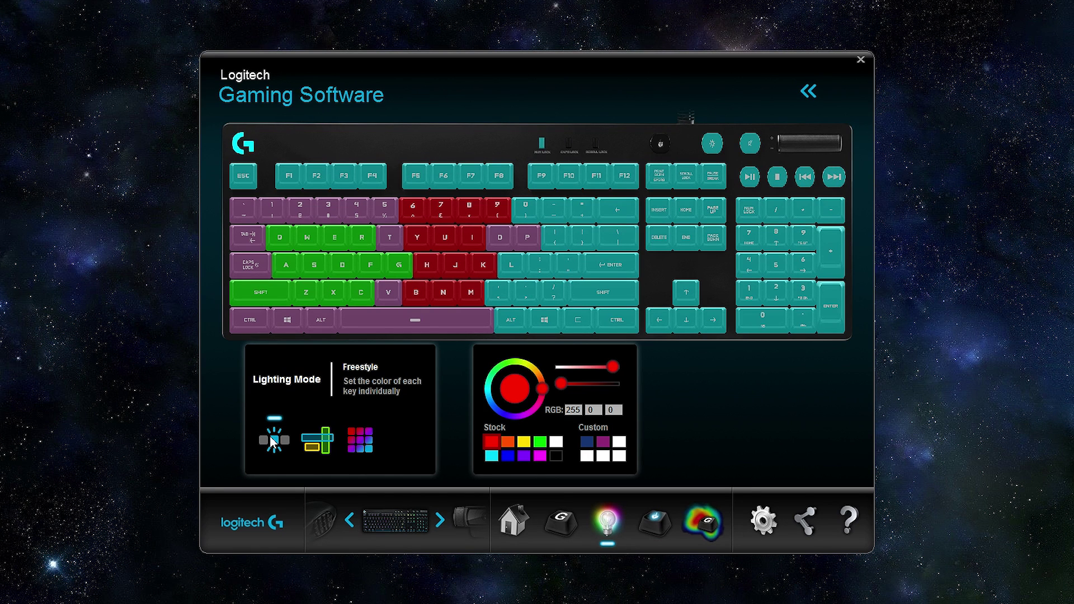
{"action": "left_click", "coordinate": [540, 443]}
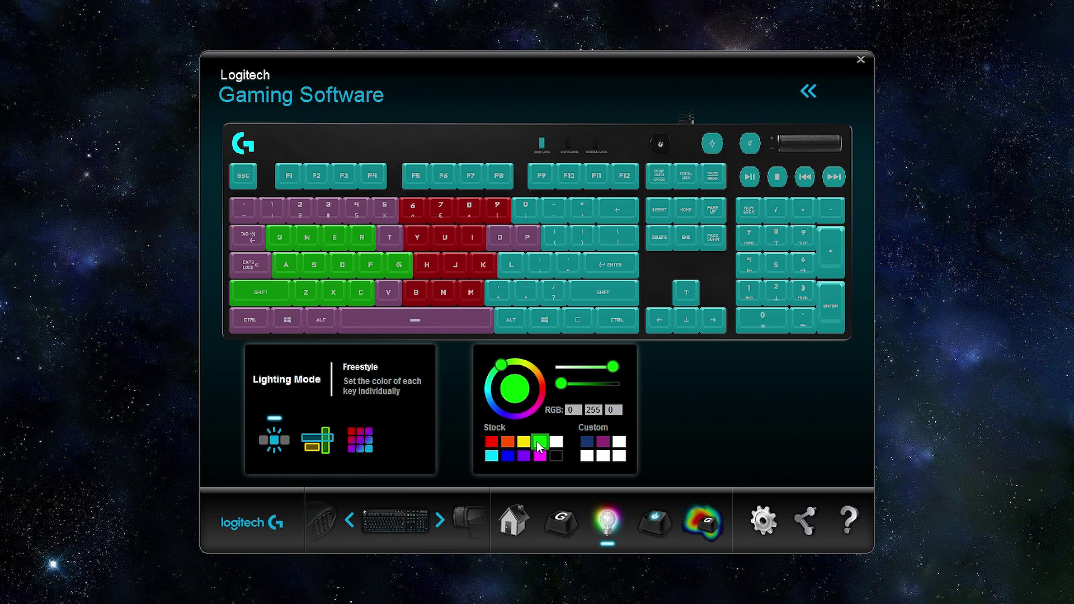
{"action": "left_click", "coordinate": [541, 388]}
{"action": "left_click_drag", "start_coordinate": [613, 367], "coordinate": [579, 386]}
{"action": "type", "text": "52"}
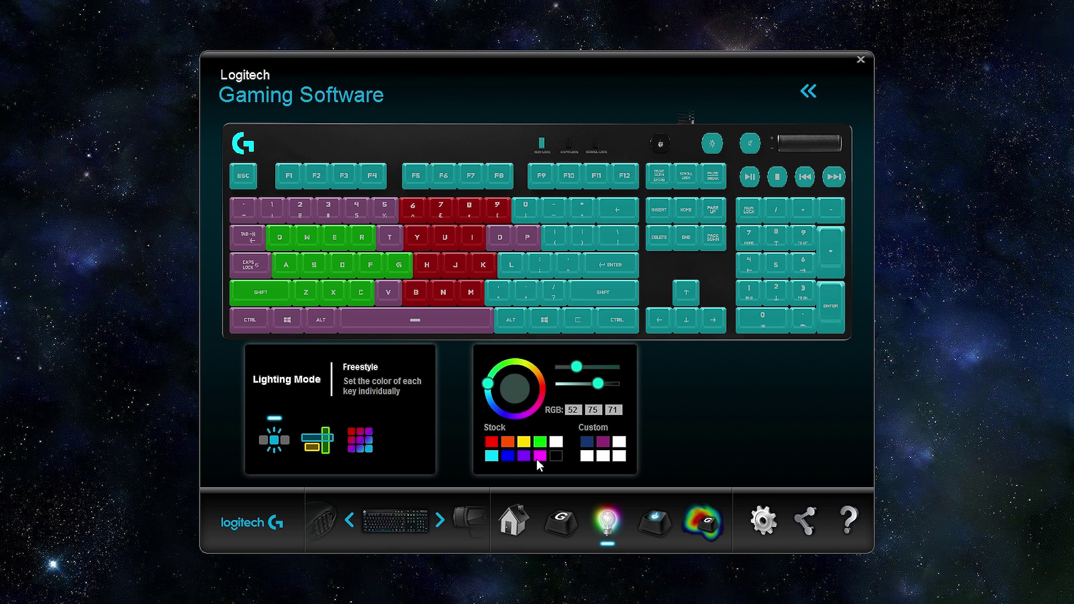
{"action": "left_click", "coordinate": [618, 442]}
{"action": "left_click_drag", "start_coordinate": [561, 367], "coordinate": [584, 367]}
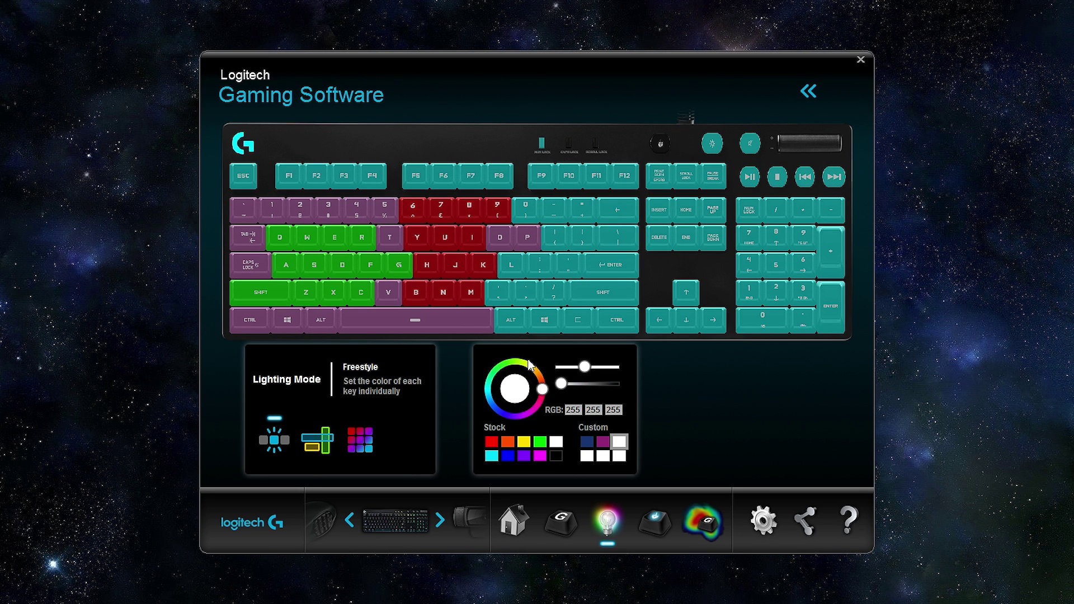
{"action": "left_click", "coordinate": [585, 456]}
Paint the quote, Enter, ] and \ keys and the whole numeric keypad brown
{"action": "left_click", "coordinate": [561, 272]}
{"action": "left_click", "coordinate": [605, 267]}
{"action": "left_click_drag", "start_coordinate": [607, 245], "coordinate": [564, 234]}
{"action": "left_click_drag", "start_coordinate": [739, 196], "coordinate": [830, 332]}
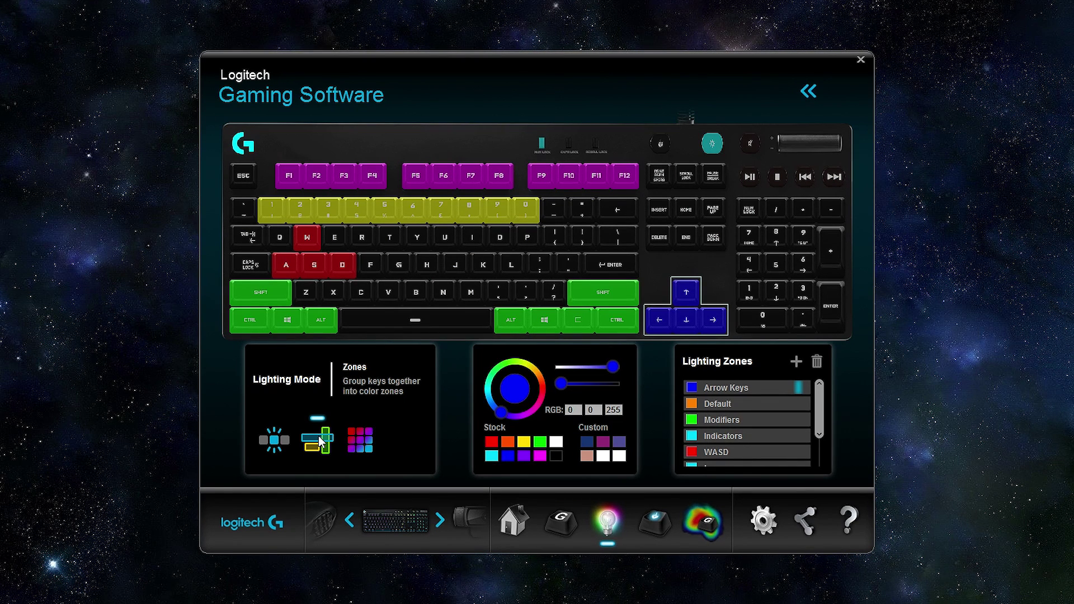
Rename the Function Keys zone to 'F Keys'
{"action": "left_click", "coordinate": [748, 451]}
{"action": "scroll", "coordinate": [771, 401], "scroll_direction": "down", "scroll_amount": 2}
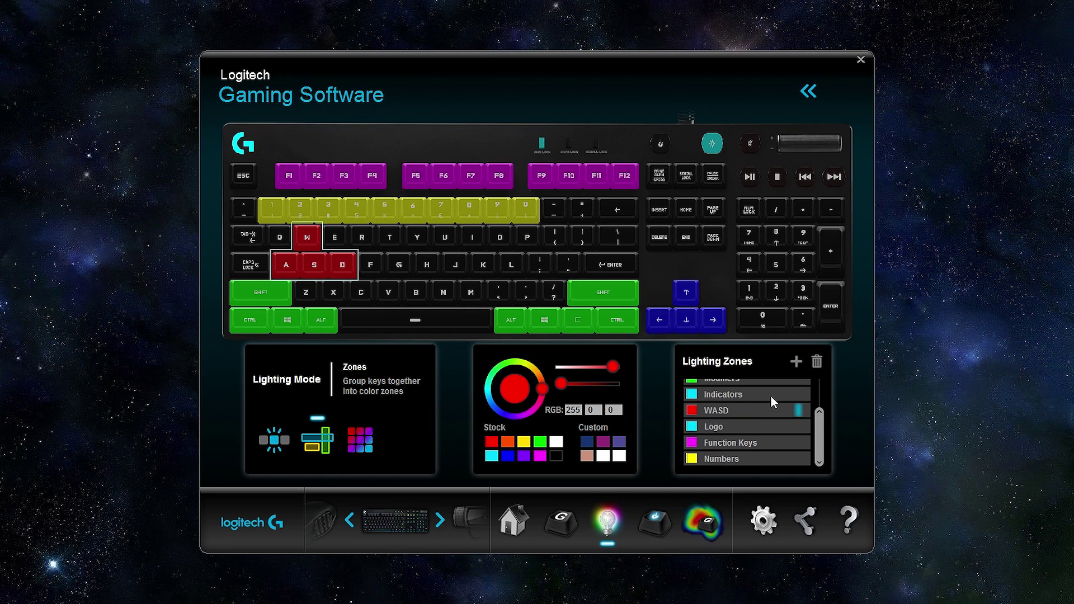
{"action": "left_click", "coordinate": [760, 446]}
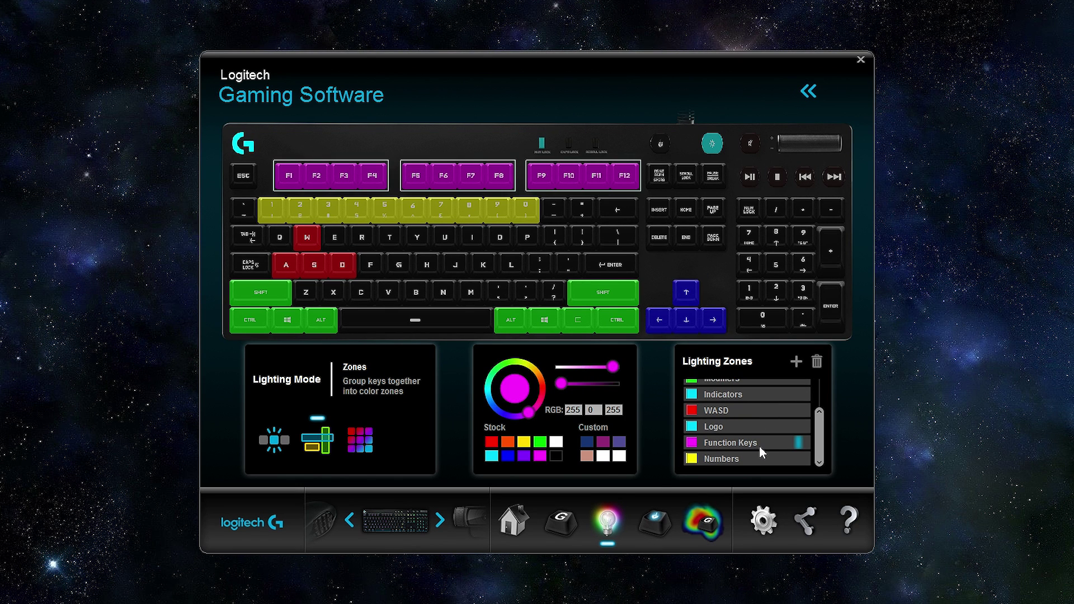
{"action": "double_click", "coordinate": [760, 445]}
{"action": "type", "text": "F Keys"}
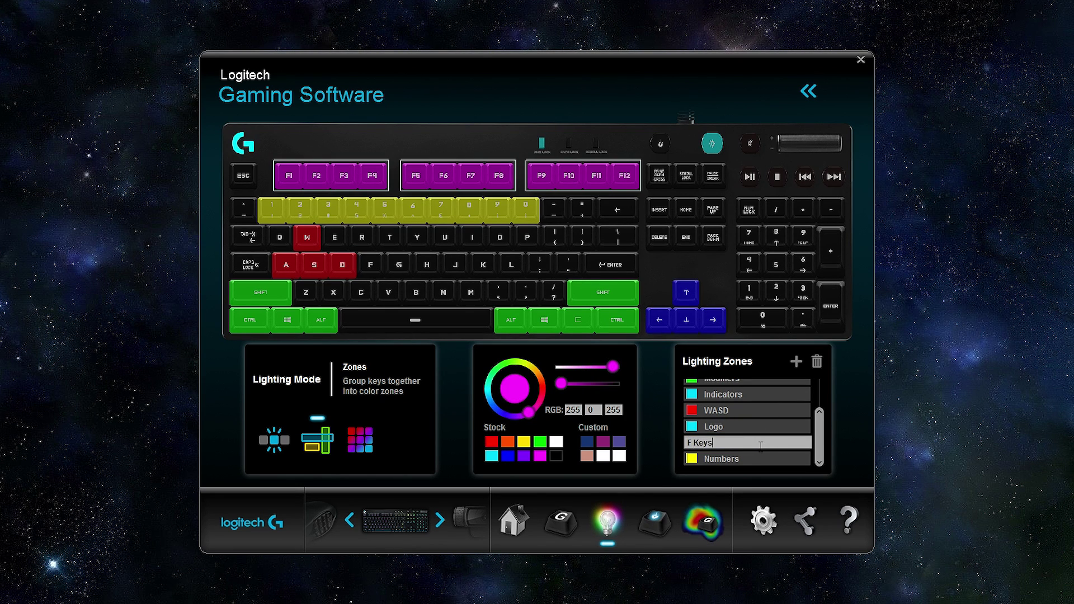
{"action": "key", "text": "Return"}
Add a new zone named 'JTL Zone' covering the numeric keypad
{"action": "left_click", "coordinate": [796, 368]}
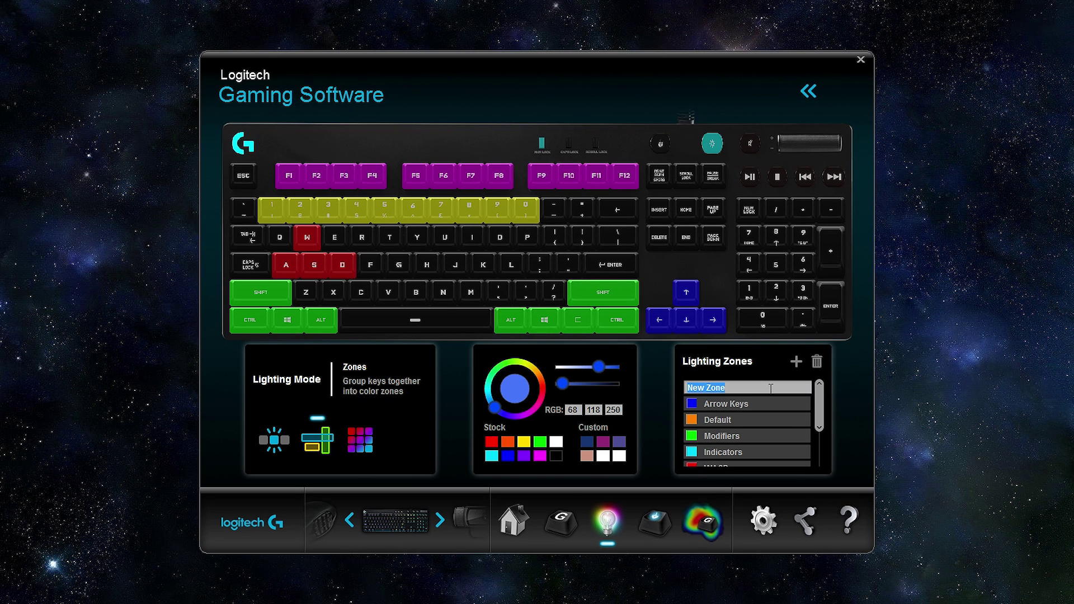
{"action": "type", "text": "JTL Zone"}
{"action": "key", "text": "Return"}
{"action": "left_click_drag", "start_coordinate": [735, 196], "coordinate": [815, 301]}
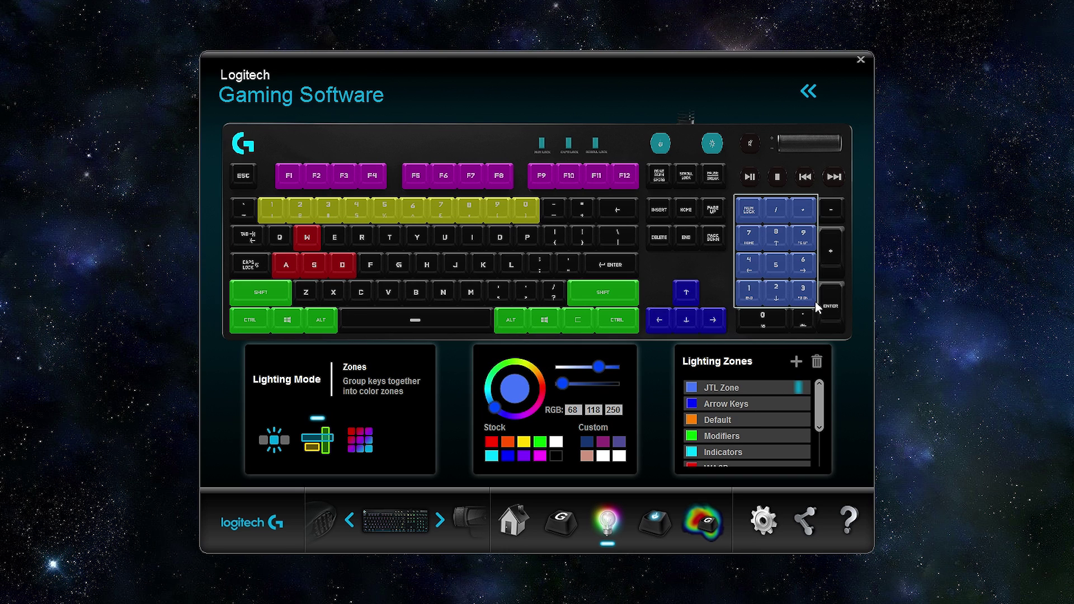
Colour the JTL Zone magenta and switch lighting to Effects mode
{"action": "left_click", "coordinate": [753, 417]}
{"action": "left_click", "coordinate": [756, 436]}
{"action": "left_click", "coordinate": [757, 450]}
{"action": "left_click", "coordinate": [768, 390]}
{"action": "left_click", "coordinate": [538, 456]}
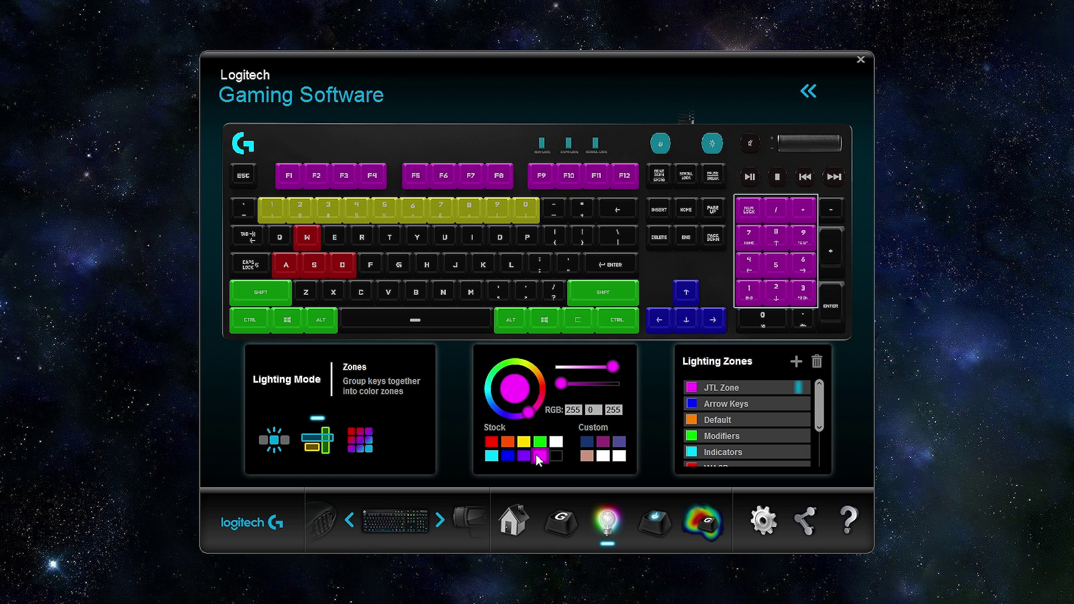
{"action": "left_click", "coordinate": [360, 439]}
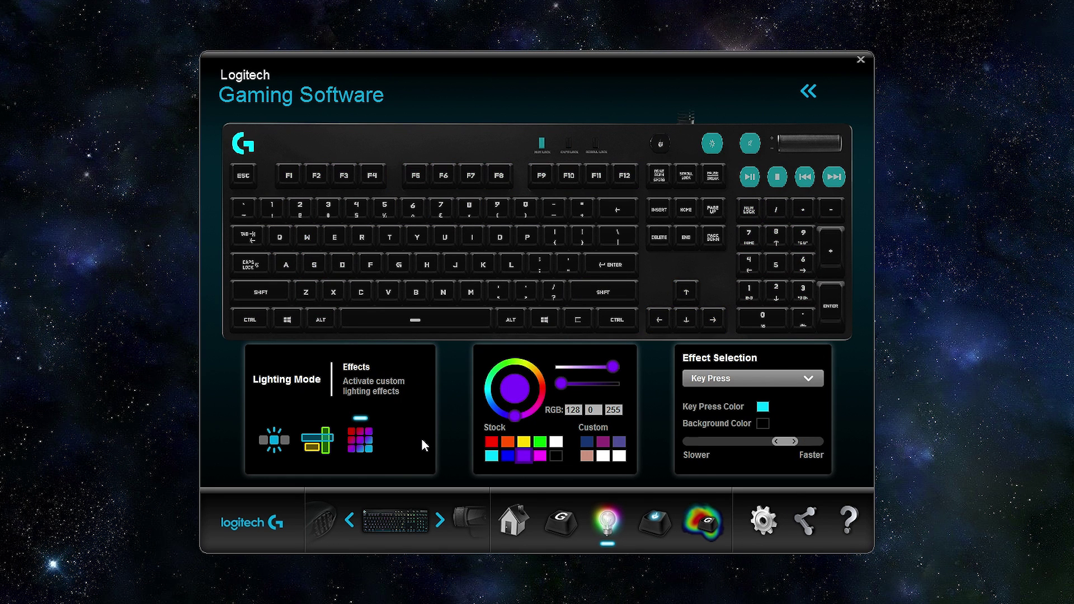
Pick the Fixed Color effect in blue, then push the breathing speed slider fully to Faster
{"action": "left_click", "coordinate": [796, 380]}
{"action": "left_click", "coordinate": [785, 394]}
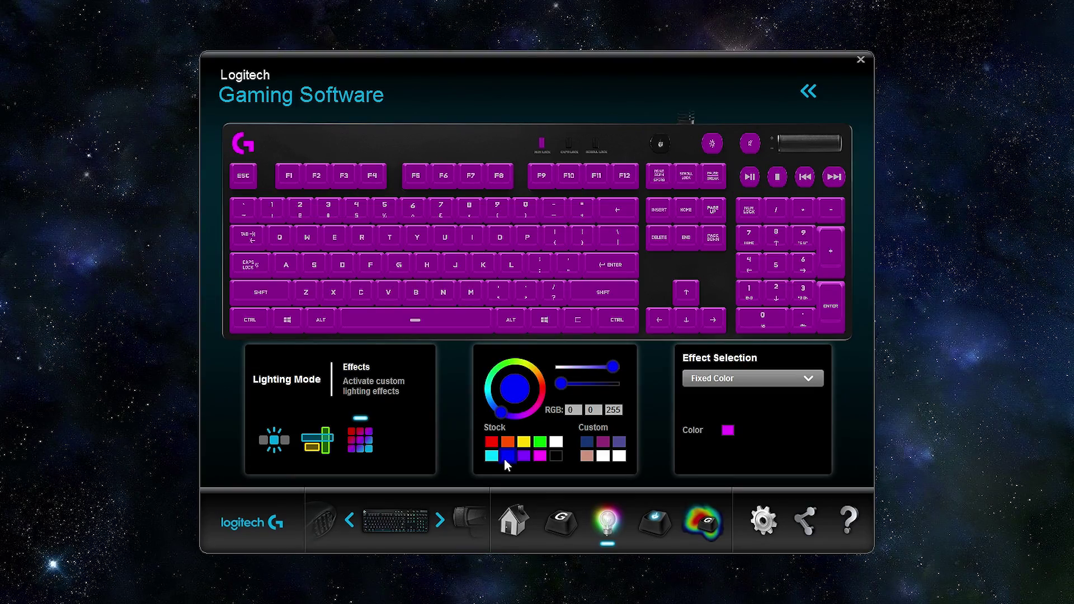
{"action": "left_click", "coordinate": [726, 431]}
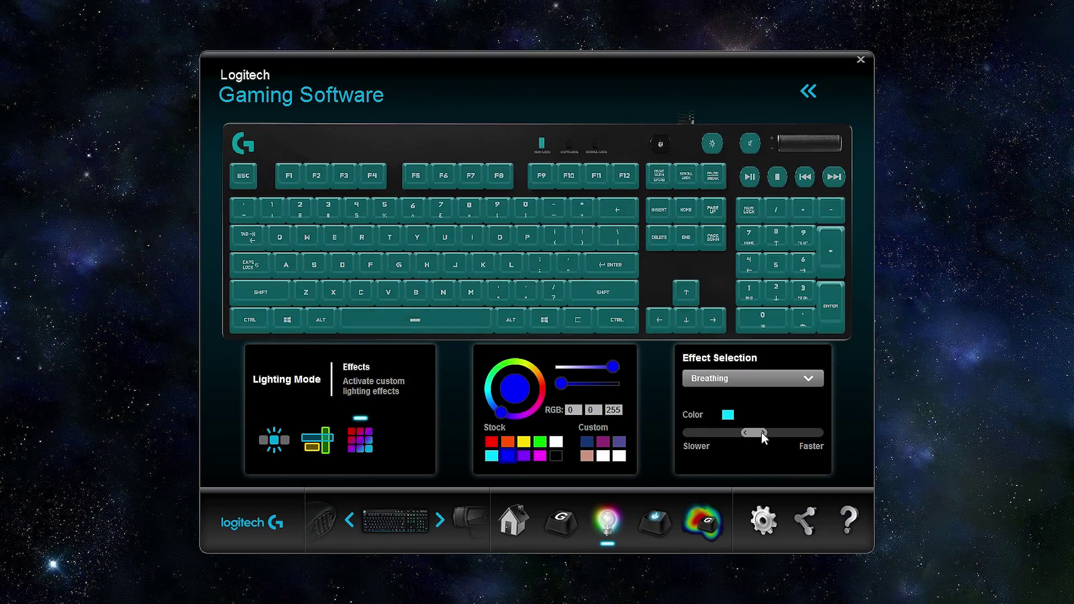
{"action": "left_click_drag", "start_coordinate": [760, 432], "coordinate": [836, 436]}
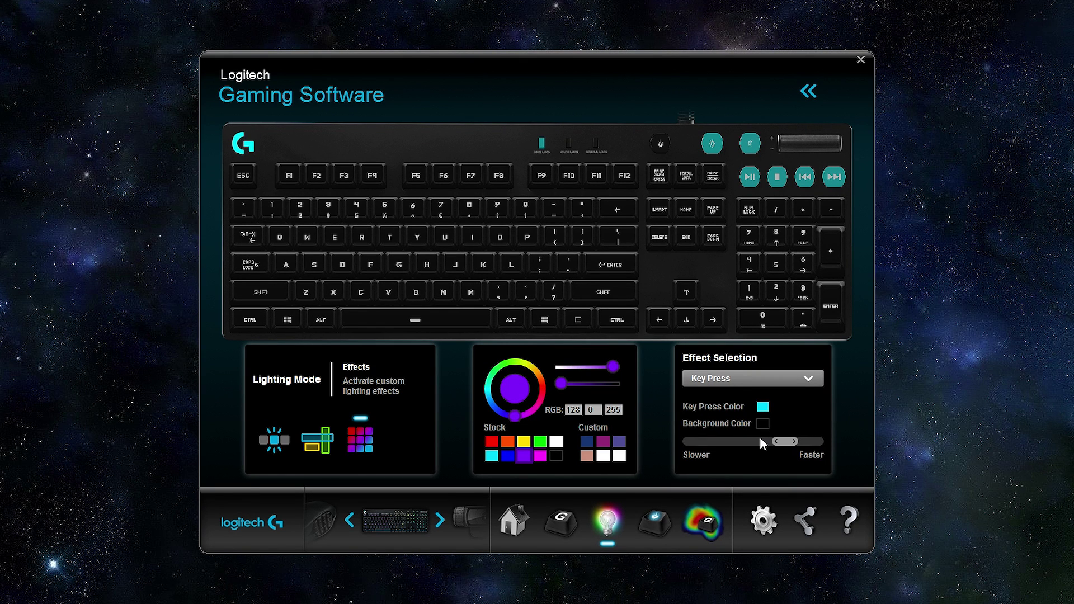
Disable the /, Enter, -, L and comma keys in Game Mode
{"action": "left_click", "coordinate": [661, 530]}
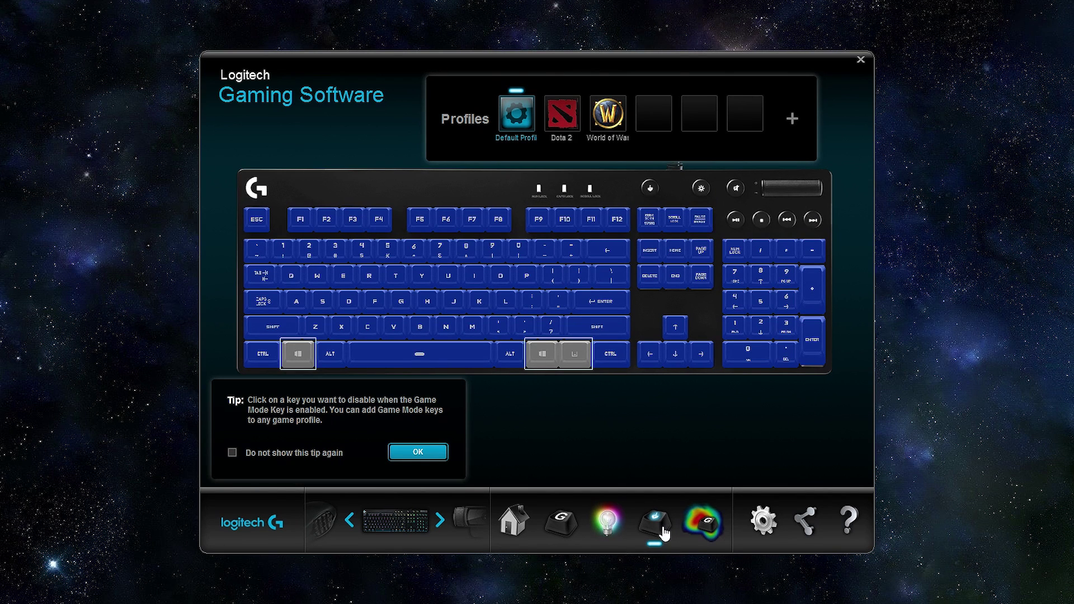
{"action": "left_click", "coordinate": [551, 327]}
{"action": "left_click", "coordinate": [601, 301]}
{"action": "left_click", "coordinate": [544, 250]}
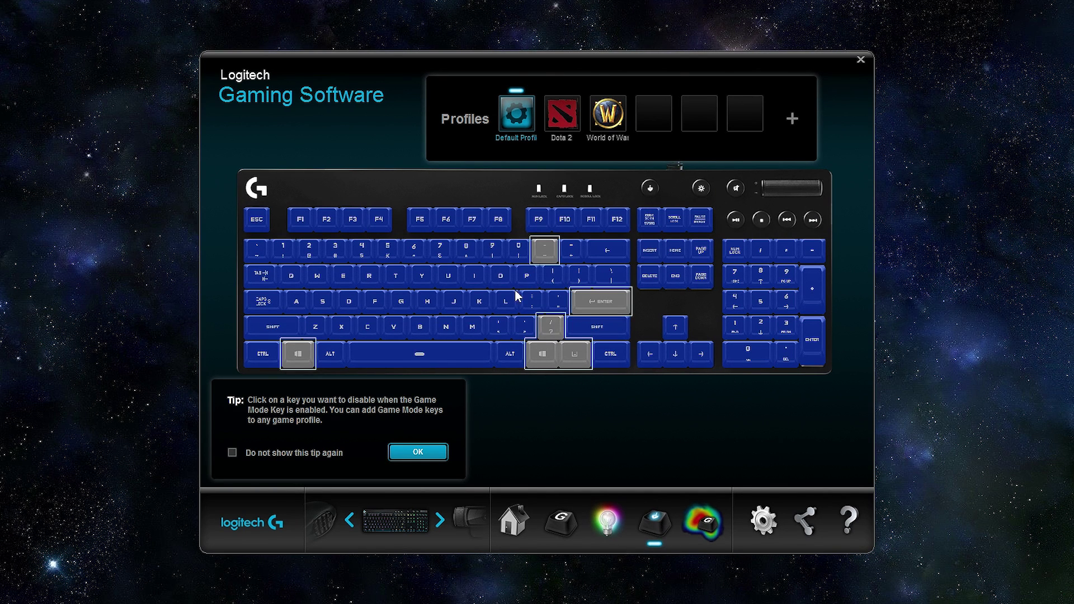
{"action": "left_click", "coordinate": [505, 301]}
{"action": "left_click", "coordinate": [497, 329]}
Record a short key-press heat map in Input Analysis, then open the program settings
{"action": "left_click", "coordinate": [704, 520]}
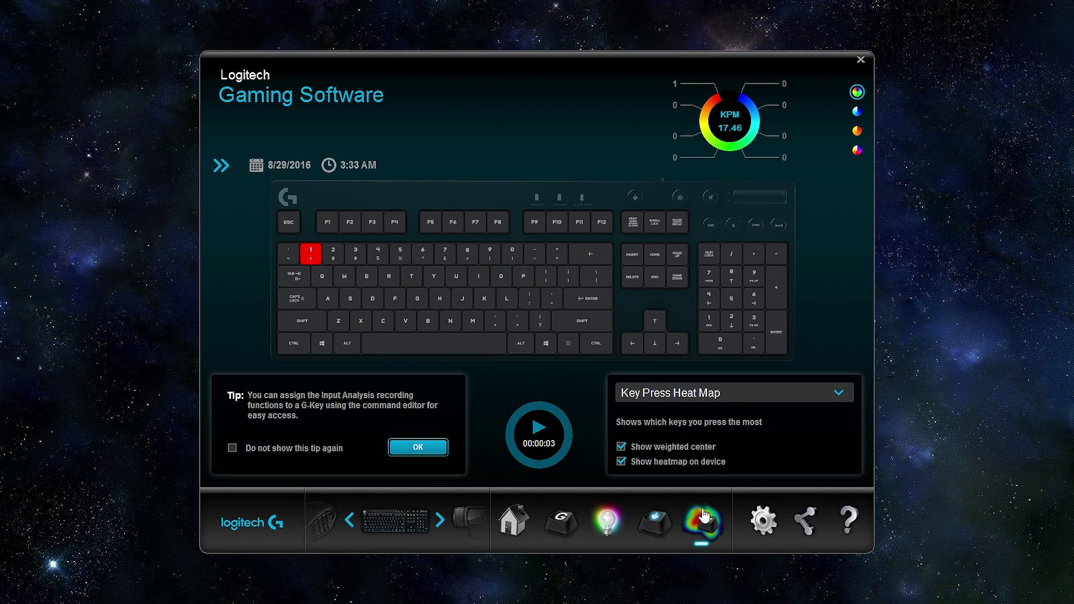
{"action": "left_click", "coordinate": [535, 436]}
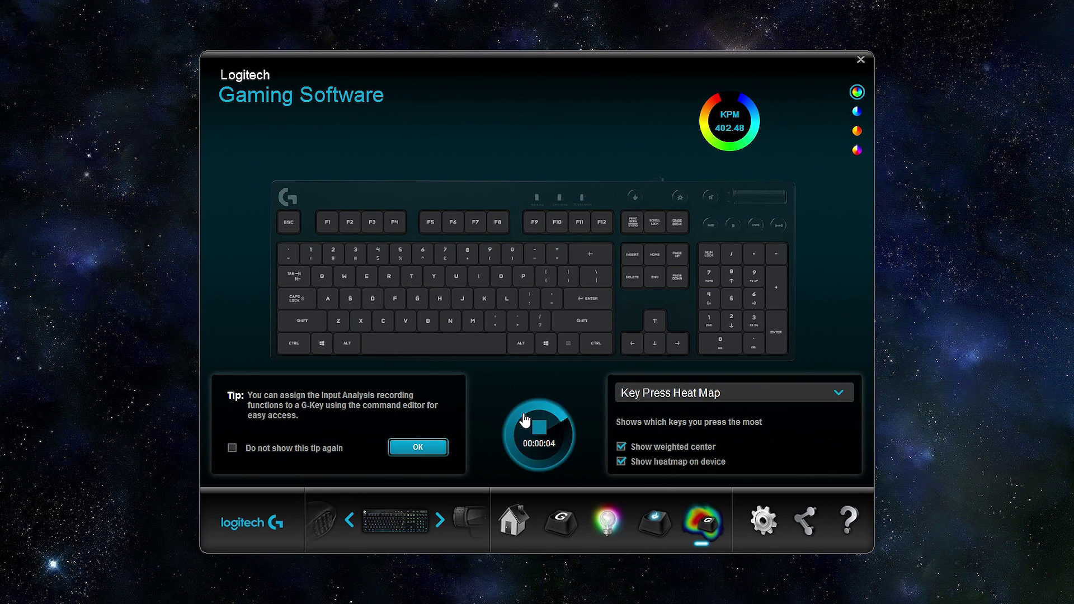
{"action": "left_click", "coordinate": [532, 430]}
{"action": "left_click", "coordinate": [764, 522]}
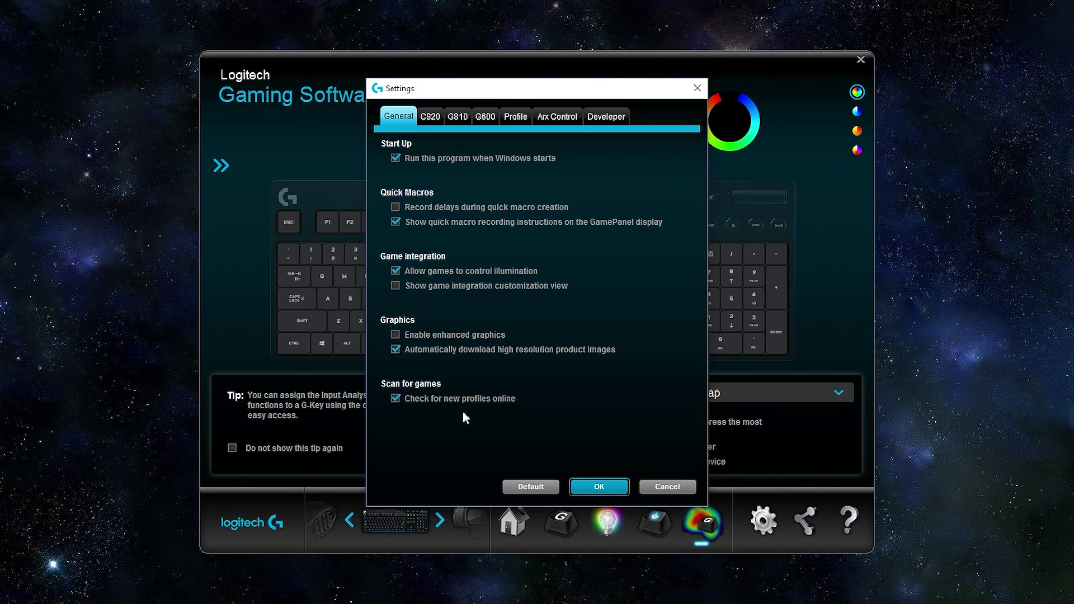
View the G810 keyboard's firmware version in Settings, then close the dialog
{"action": "left_click", "coordinate": [457, 117]}
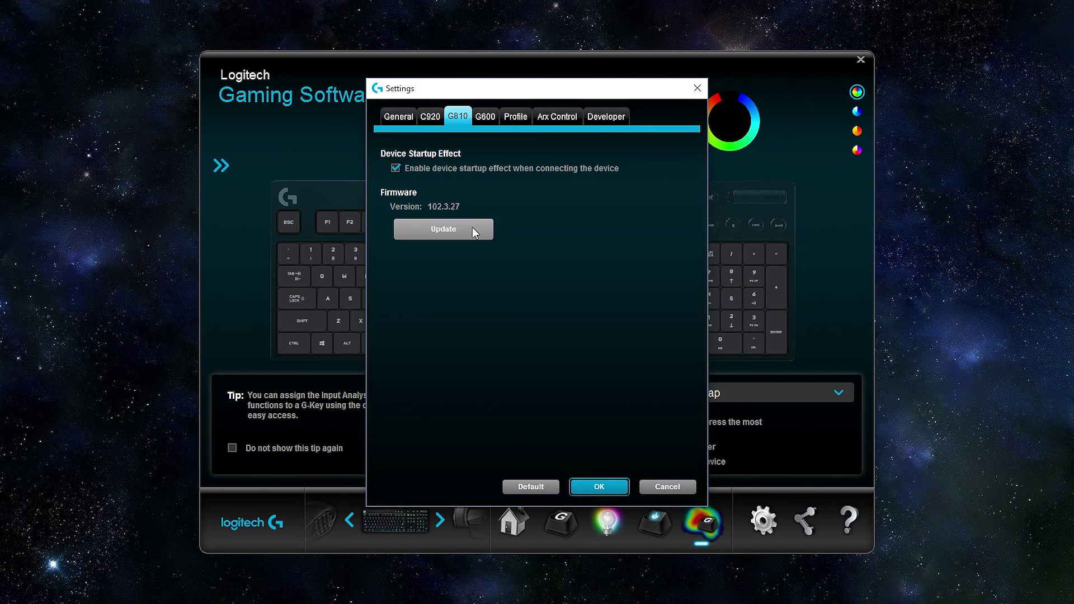
{"action": "key", "text": "Escape"}
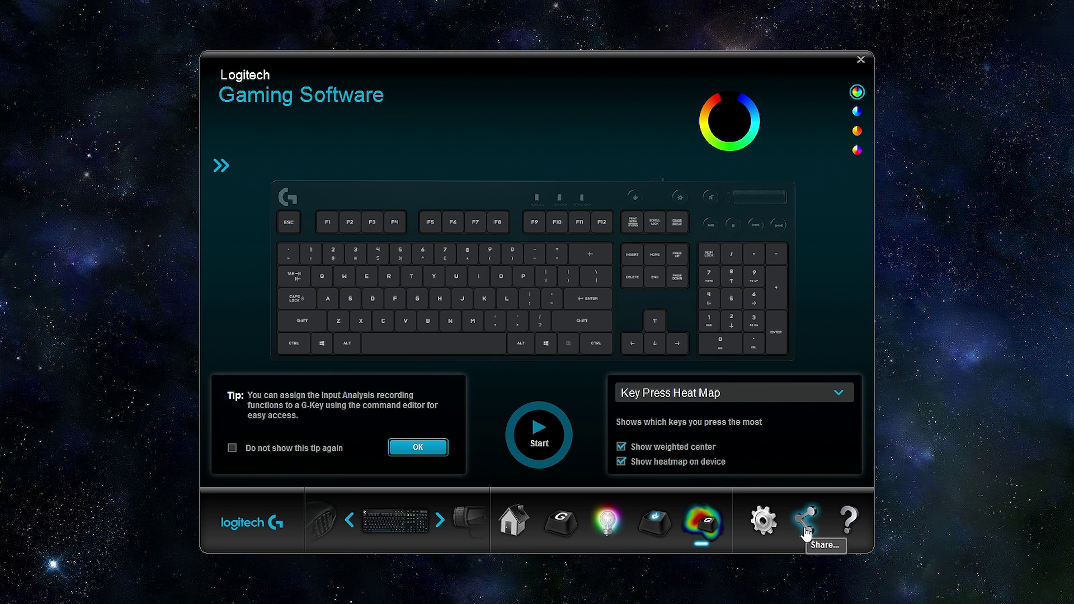